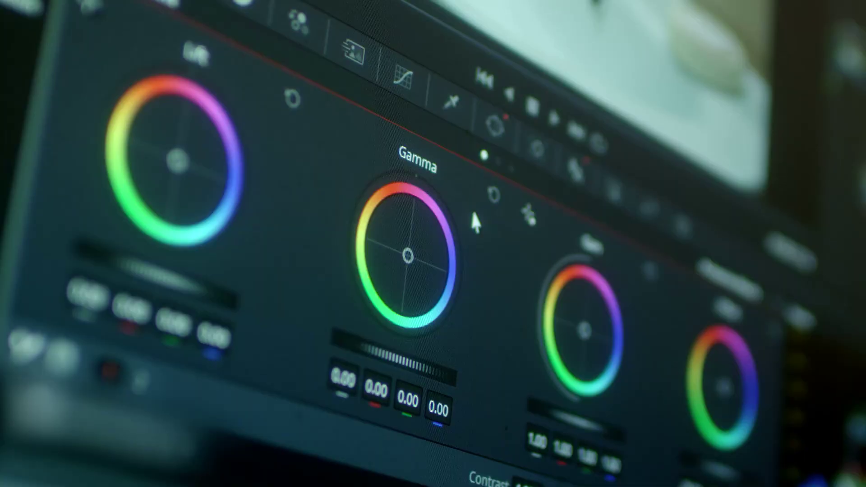
Step: Shift the midtone colour balance and brighten the midtones with the Gamma wheel
{"action": "left_click_drag", "start_coordinate": [412, 256], "coordinate": [429, 248]}
{"action": "left_click_drag", "start_coordinate": [387, 360], "coordinate": [400, 362]}
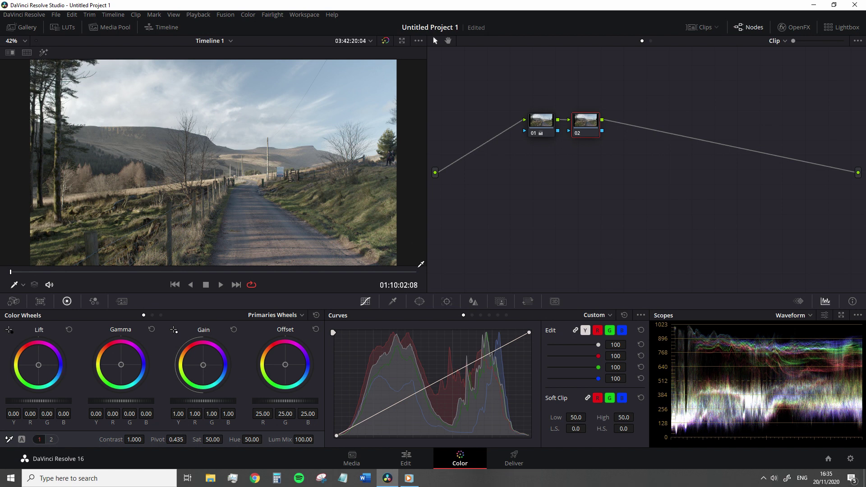
Step: Delete the first node, test the Lift, Gamma and Gain masters (Gain 1.10), then reset the primaries
{"action": "right_click", "coordinate": [536, 136]}
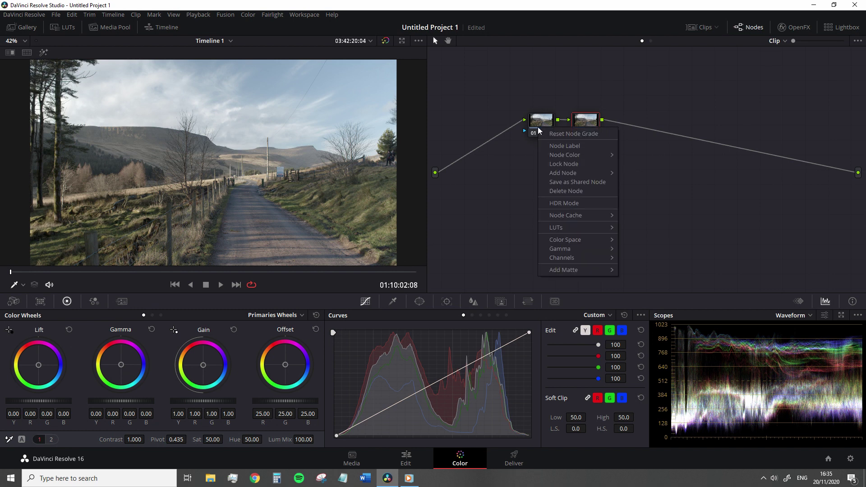
{"action": "left_click", "coordinate": [560, 135]}
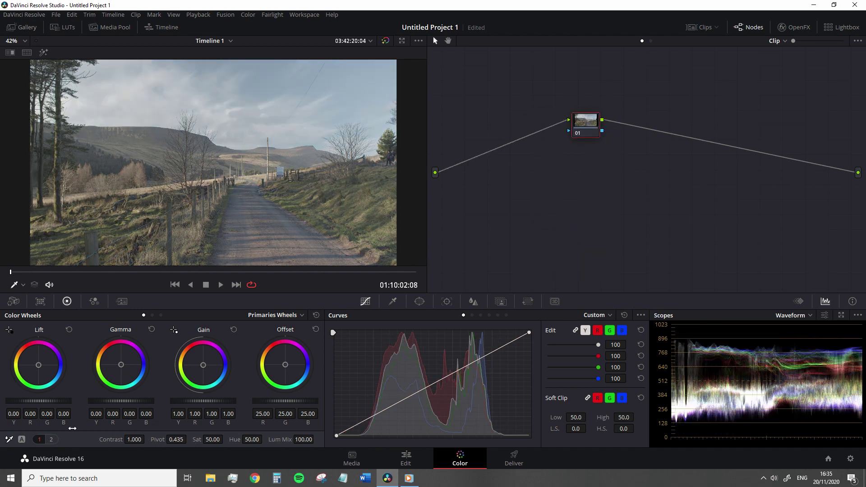
{"action": "left_click_drag", "start_coordinate": [54, 401], "coordinate": [43, 401]}
{"action": "left_click_drag", "start_coordinate": [118, 401], "coordinate": [128, 401]}
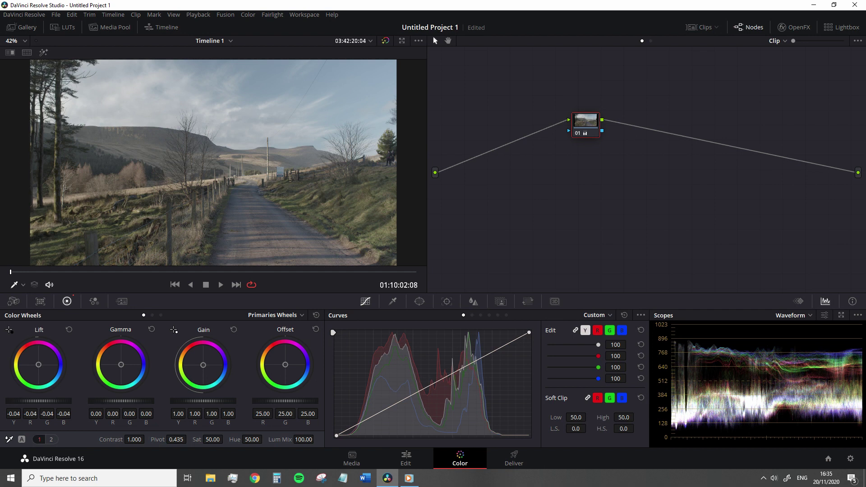
{"action": "left_click_drag", "start_coordinate": [203, 403], "coordinate": [215, 403]}
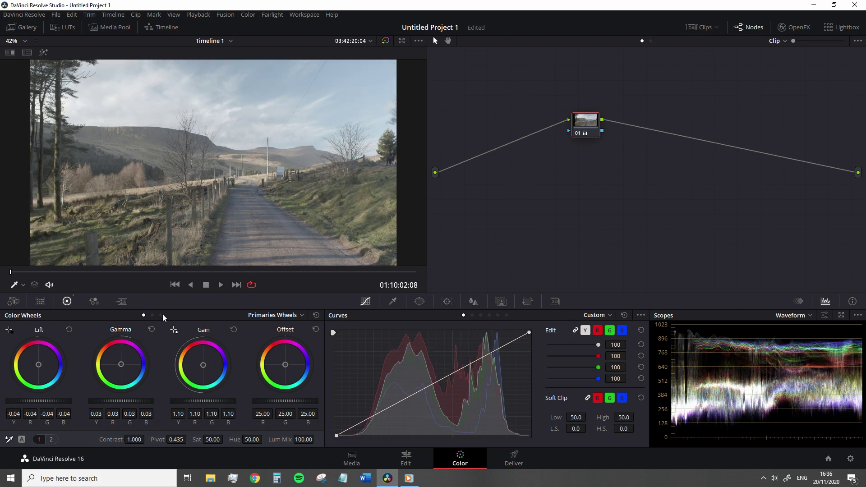
{"action": "left_click", "coordinate": [317, 315]}
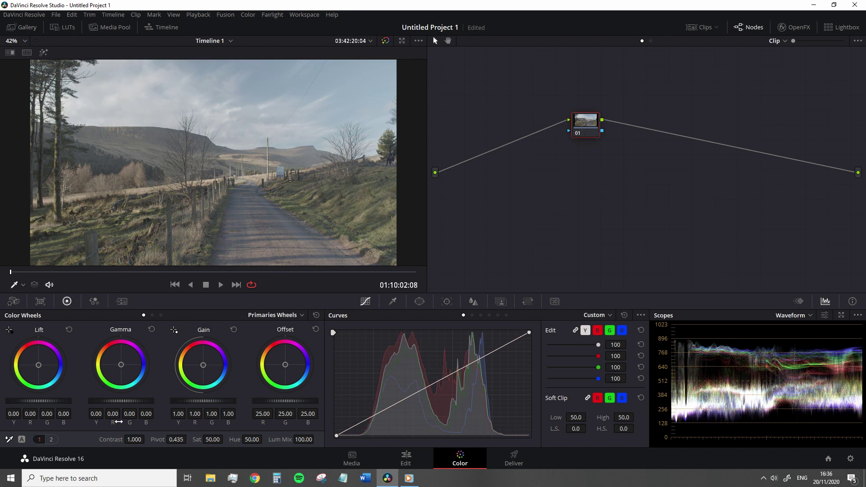
Step: Float the scopes in their own window and position it up and to the right
{"action": "left_click", "coordinate": [842, 316]}
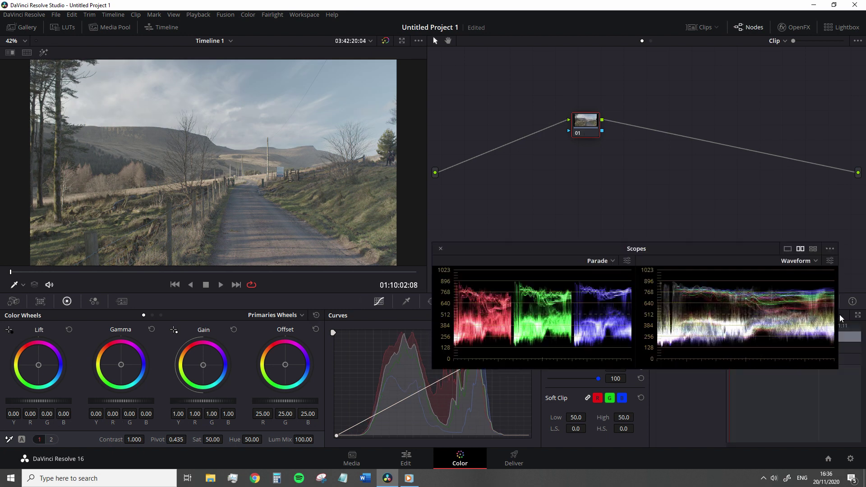
{"action": "left_click_drag", "start_coordinate": [612, 253], "coordinate": [668, 223]}
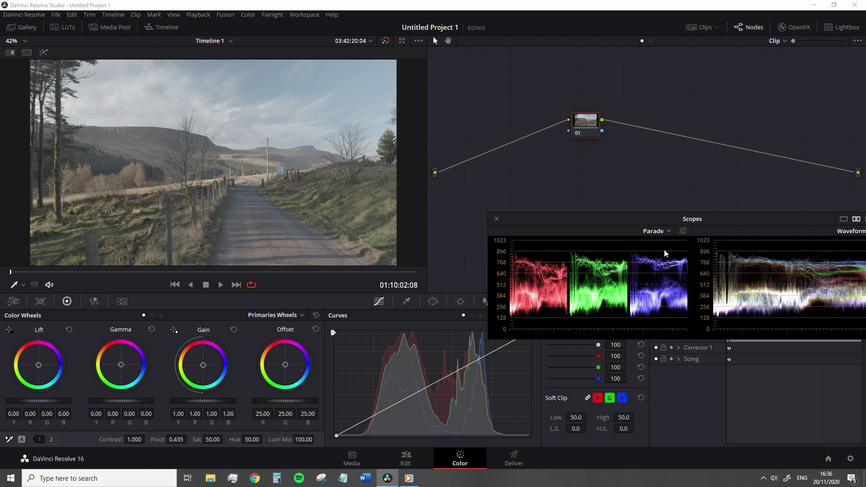
{"action": "left_click_drag", "start_coordinate": [660, 220], "coordinate": [635, 215]}
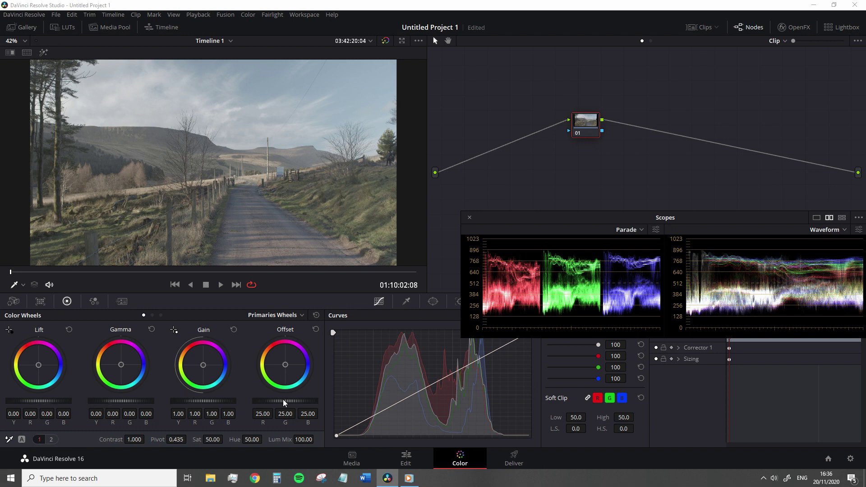
Step: Experiment with Lift, Gamma and Gain master levels, resetting each back to neutral
{"action": "left_click_drag", "start_coordinate": [53, 402], "coordinate": [15, 404]}
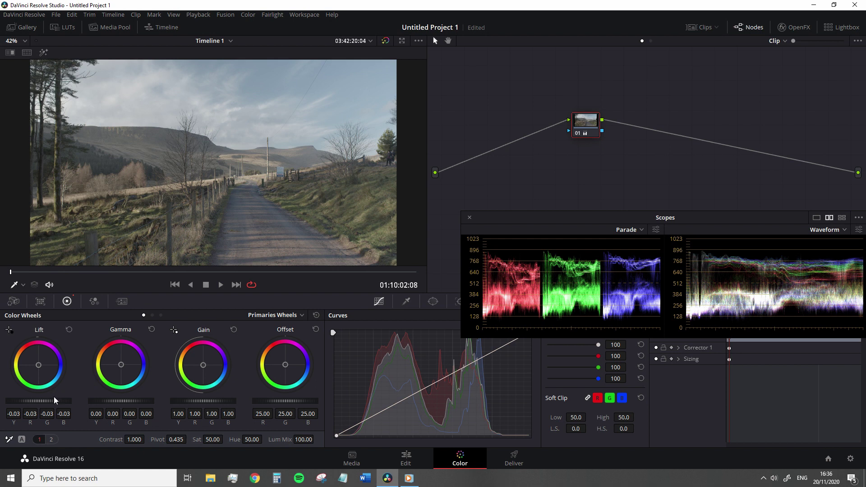
{"action": "left_click_drag", "start_coordinate": [55, 402], "coordinate": [43, 401]}
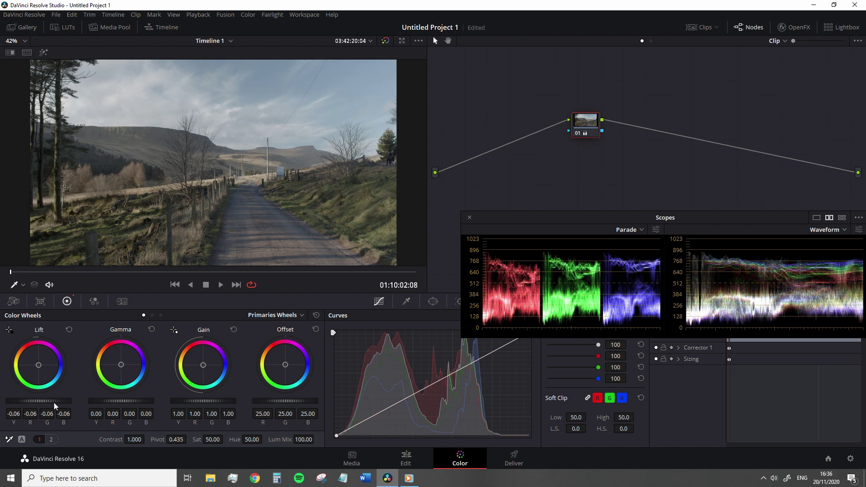
{"action": "left_click_drag", "start_coordinate": [39, 402], "coordinate": [13, 406]}
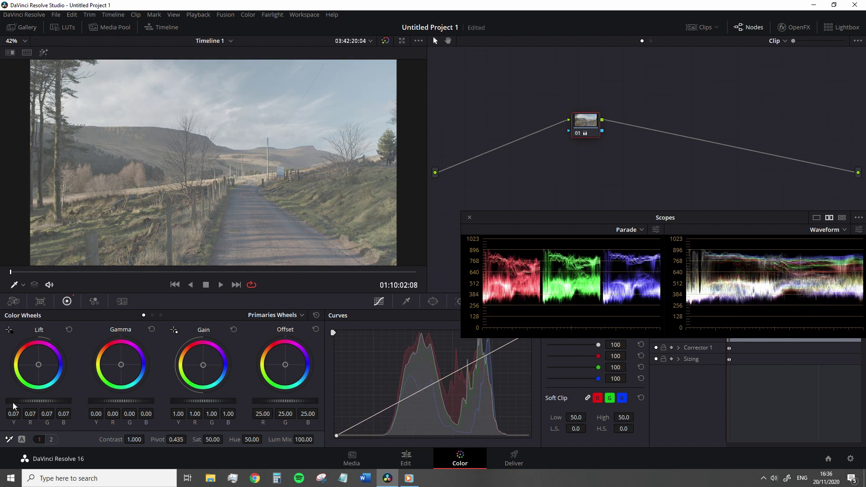
{"action": "left_click", "coordinate": [69, 330]}
{"action": "left_click_drag", "start_coordinate": [123, 403], "coordinate": [174, 401]}
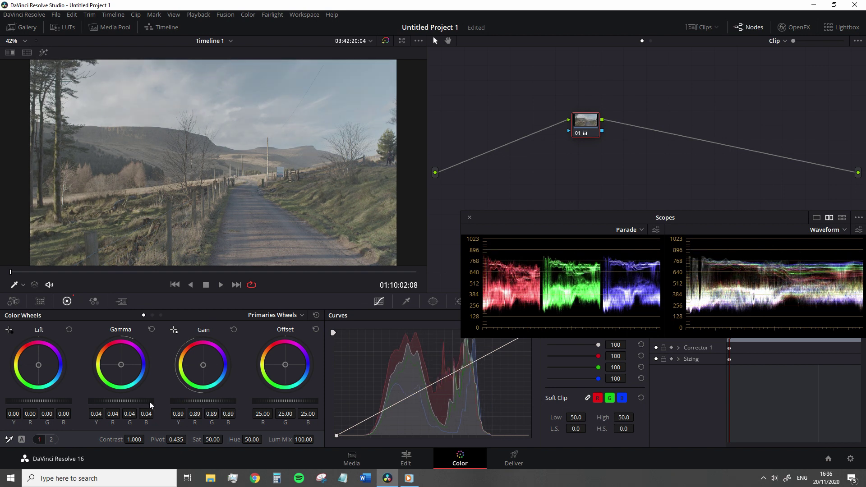
{"action": "left_click", "coordinate": [151, 329]}
{"action": "left_click", "coordinate": [317, 315]}
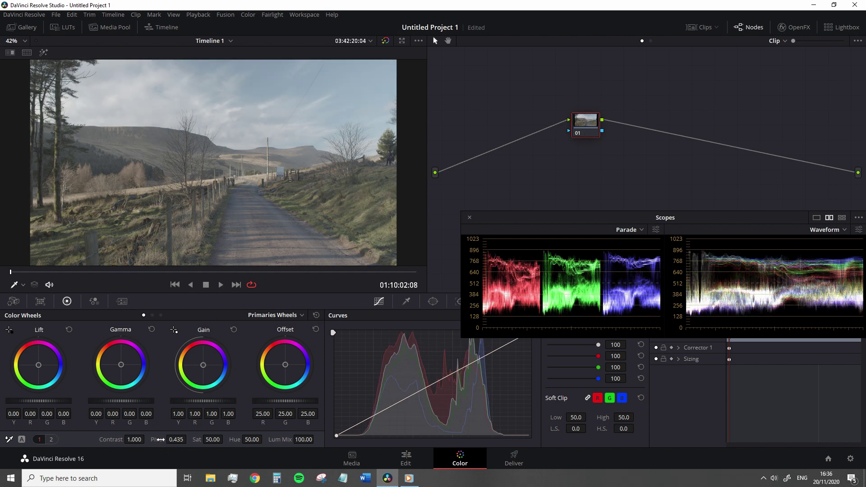
Step: Try Contrast at 1.460, reset it to 1.000, then raise Lift to 0.02
{"action": "left_click_drag", "start_coordinate": [161, 439], "coordinate": [180, 439]}
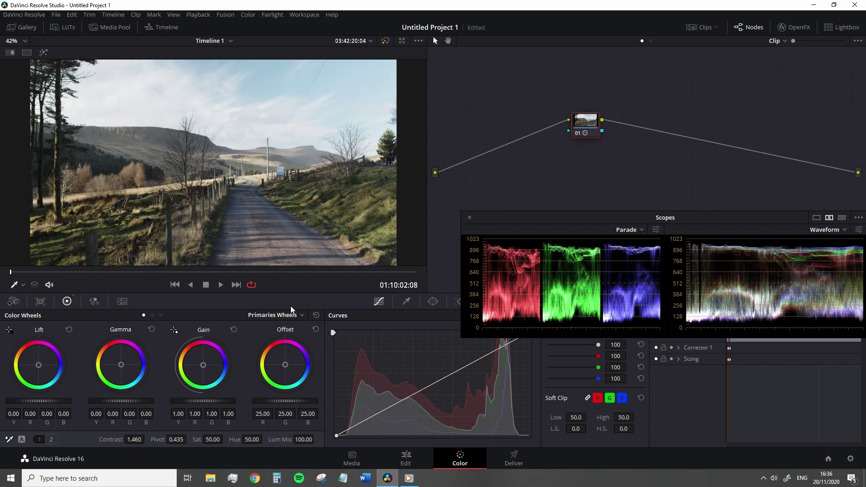
{"action": "left_click", "coordinate": [316, 315]}
{"action": "mouse_move", "coordinate": [73, 402]}
{"action": "left_mouse_down"}
{"action": "mouse_move", "coordinate": [49, 402]}
{"action": "mouse_move", "coordinate": [140, 402]}
{"action": "mouse_move", "coordinate": [68, 401]}
{"action": "left_mouse_up"}
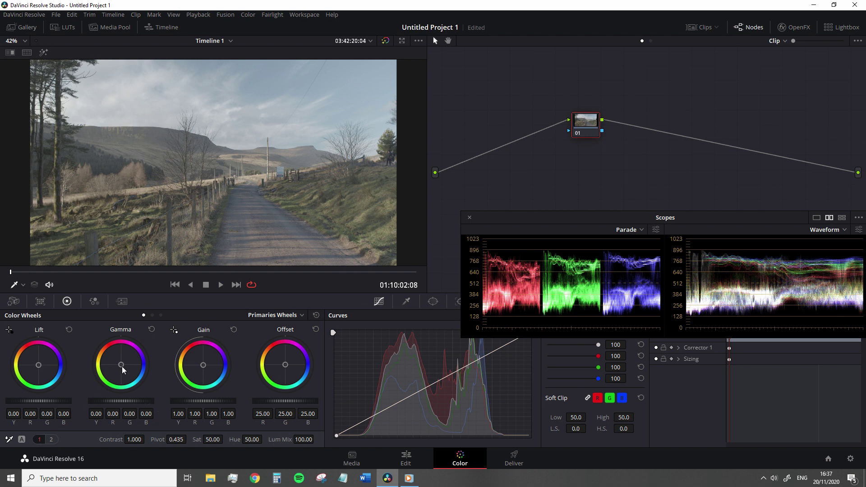
Step: Test magenta midtone and blue highlight tints, reset, then warm Gamma toward yellow (B -0.08)
{"action": "mouse_move", "coordinate": [122, 370]}
{"action": "left_mouse_down"}
{"action": "mouse_move", "coordinate": [116, 355]}
{"action": "mouse_move", "coordinate": [121, 365]}
{"action": "left_mouse_up"}
{"action": "left_click_drag", "start_coordinate": [203, 364], "coordinate": [207, 365]}
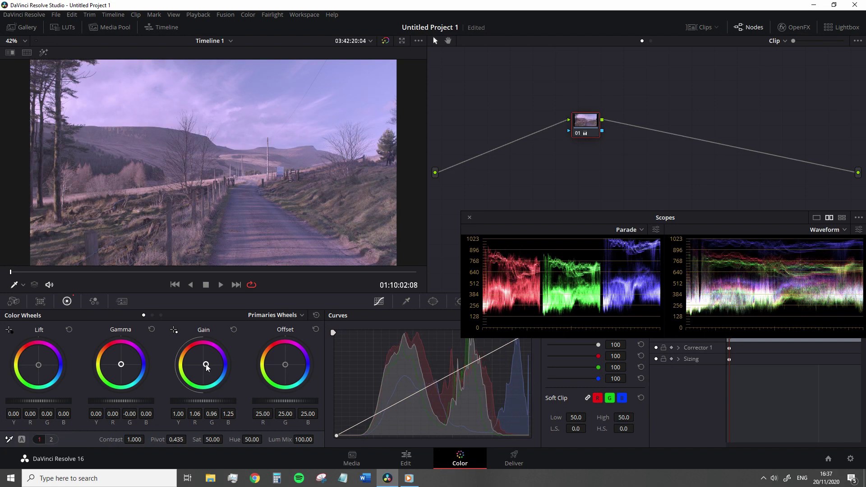
{"action": "left_click", "coordinate": [317, 315]}
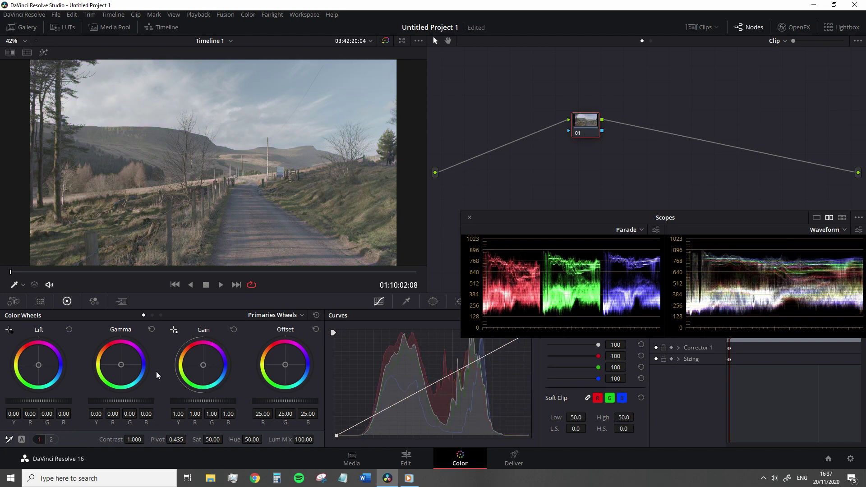
{"action": "left_click_drag", "start_coordinate": [124, 369], "coordinate": [116, 368]}
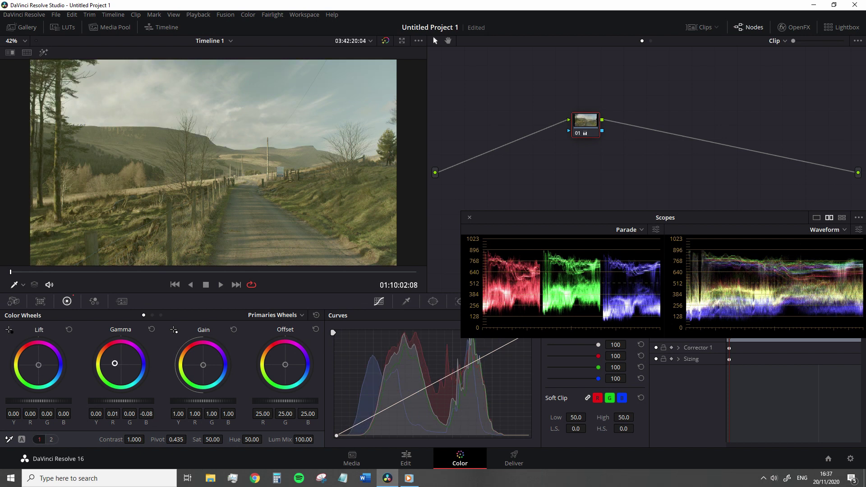
Step: Try a blue shadow tint, clear the Lift and Gamma colour casts, then nudge the Gamma master
{"action": "left_click_drag", "start_coordinate": [39, 365], "coordinate": [42, 367]}
{"action": "left_click", "coordinate": [69, 330]}
{"action": "left_click", "coordinate": [151, 330]}
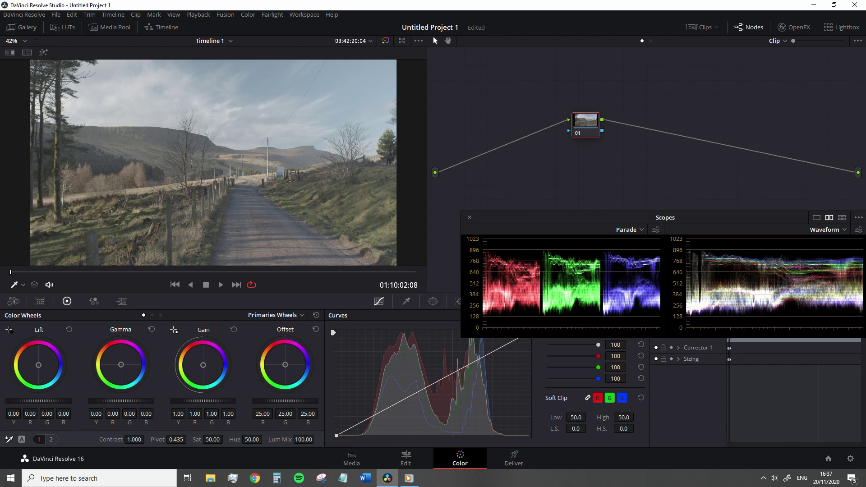
{"action": "left_click_drag", "start_coordinate": [121, 400], "coordinate": [63, 400]}
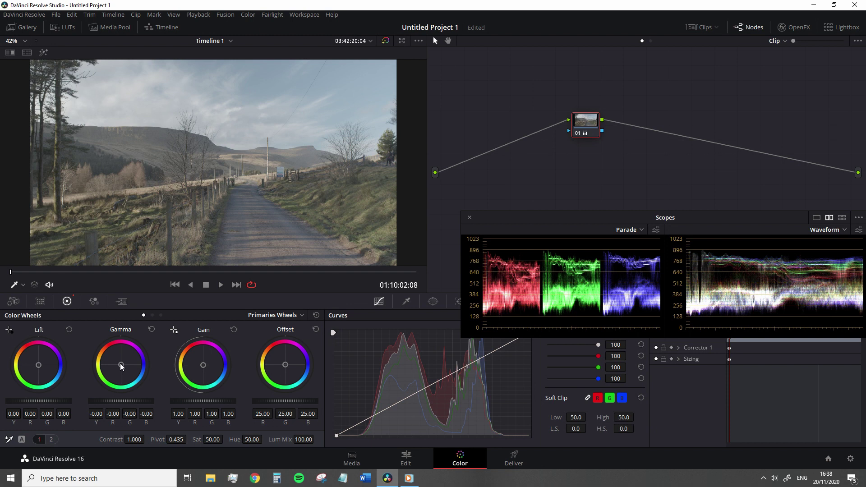
{"action": "left_click_drag", "start_coordinate": [121, 366], "coordinate": [130, 359]}
{"action": "double_click", "coordinate": [30, 414]}
{"action": "type", "text": "0.1"}
{"action": "key", "text": "Return"}
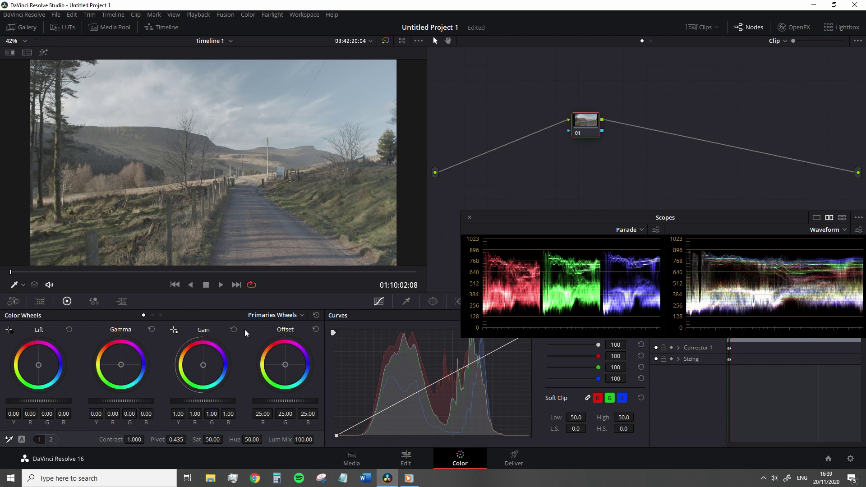
Step: Return the midtone balance to neutral and move the scopes window aside
{"action": "left_click_drag", "start_coordinate": [120, 362], "coordinate": [122, 368]}
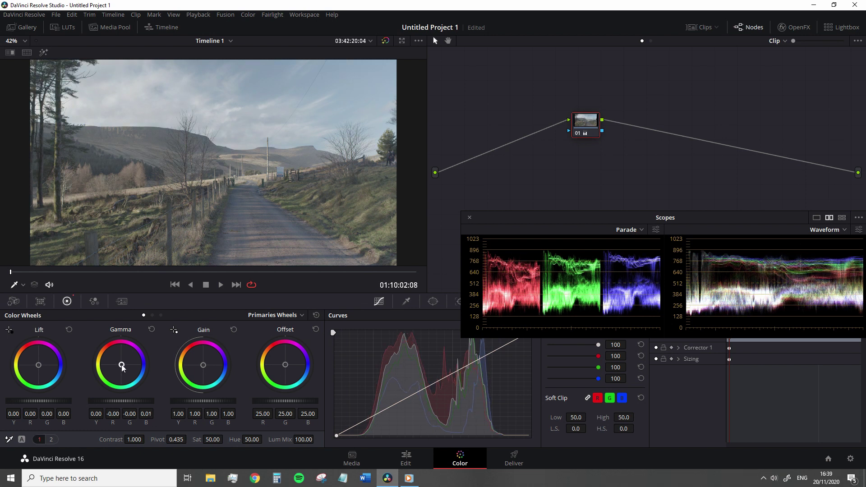
{"action": "left_click", "coordinate": [151, 330]}
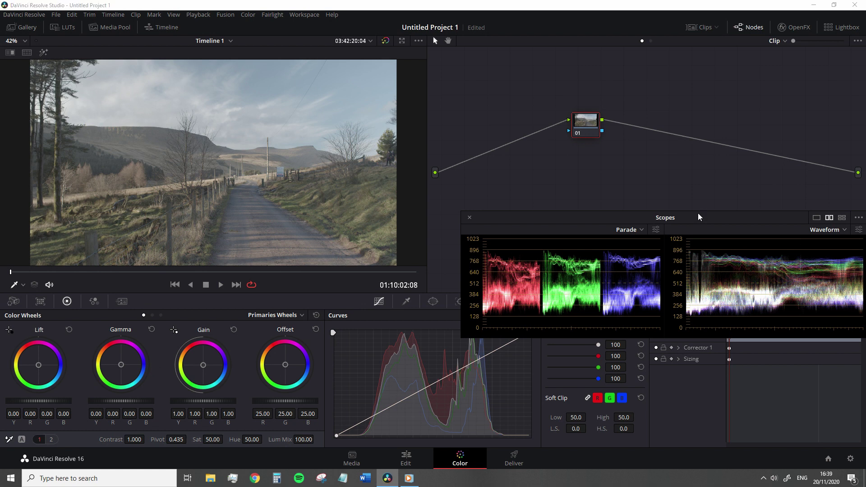
{"action": "left_click_drag", "start_coordinate": [698, 213], "coordinate": [689, 232]}
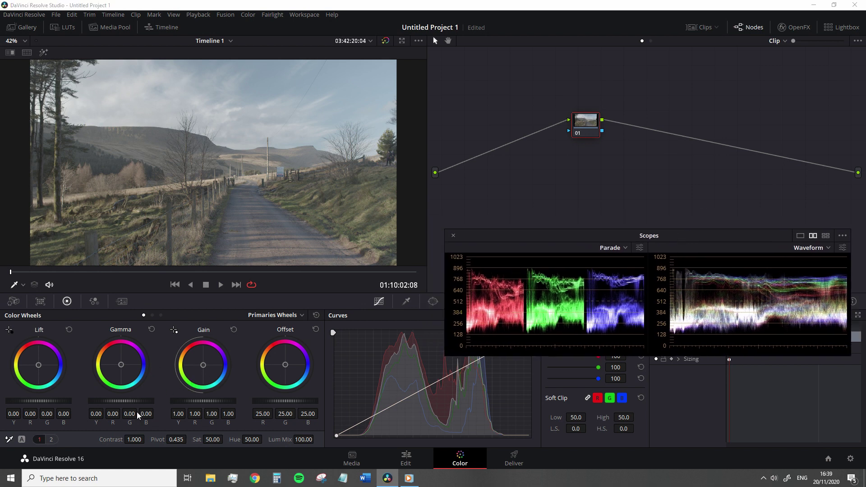
Step: Add contrast on node 01 (Lift -0.05, Gain 1.14, Gamma -0.07), then add serial node 02
{"action": "left_click_drag", "start_coordinate": [70, 401], "coordinate": [58, 400]}
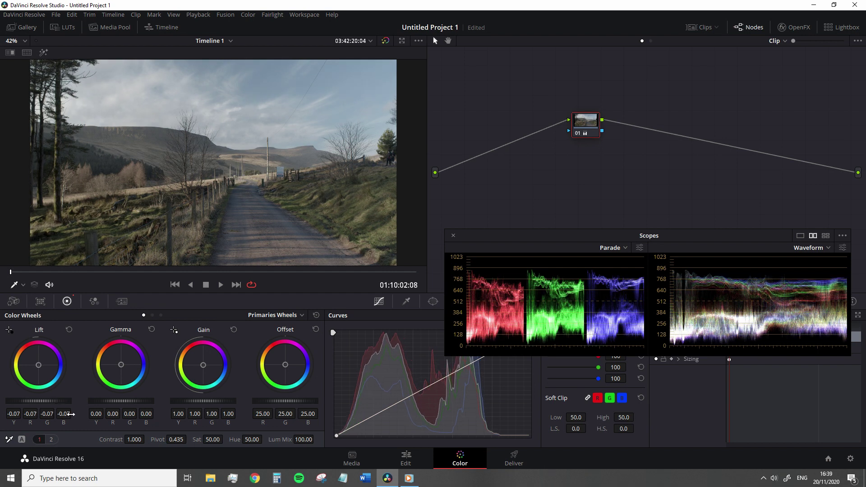
{"action": "left_click_drag", "start_coordinate": [179, 400], "coordinate": [208, 400]}
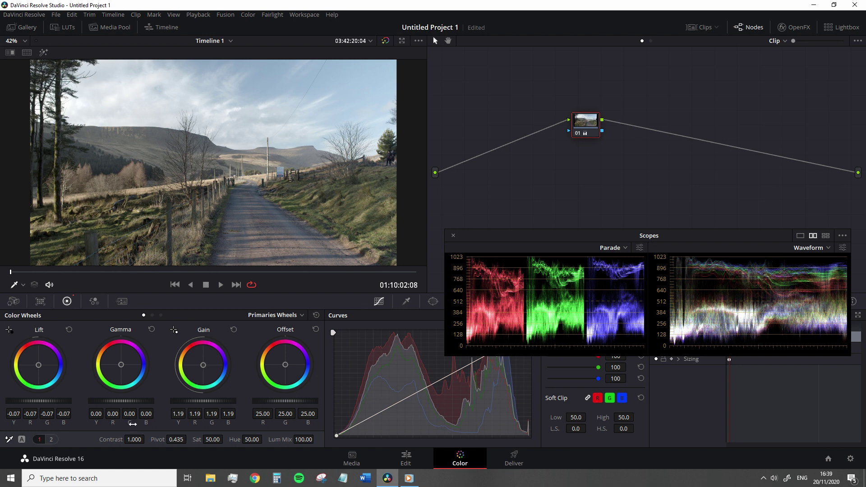
{"action": "left_click_drag", "start_coordinate": [203, 401], "coordinate": [196, 400]}
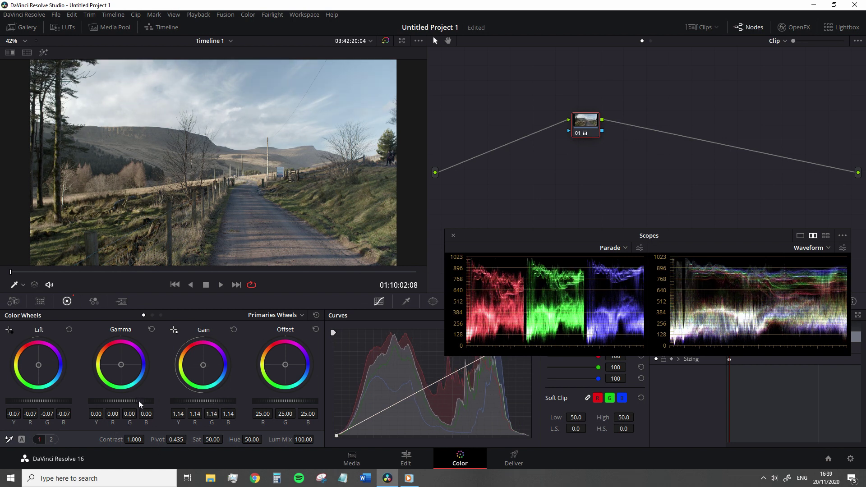
{"action": "mouse_move", "coordinate": [139, 401]}
{"action": "left_mouse_down"}
{"action": "mouse_move", "coordinate": [123, 403]}
{"action": "mouse_move", "coordinate": [147, 405]}
{"action": "left_mouse_up"}
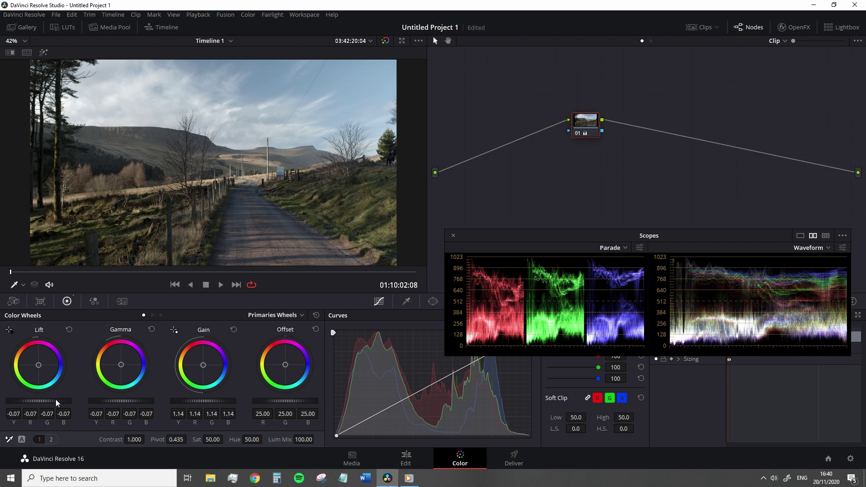
{"action": "left_click_drag", "start_coordinate": [55, 400], "coordinate": [72, 401]}
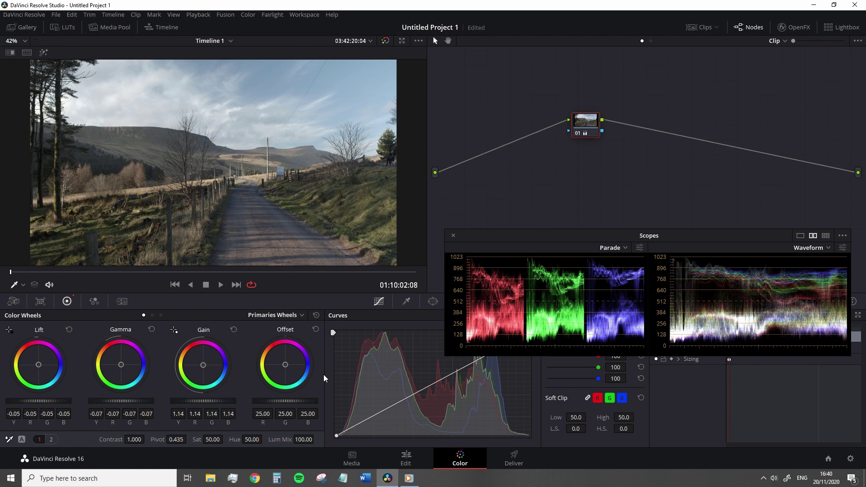
{"action": "key", "text": "alt+s"}
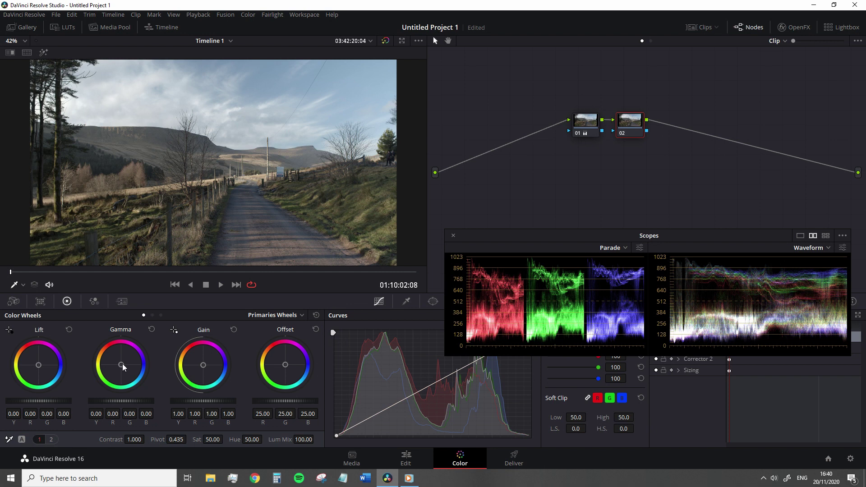
Step: Warm node 02's midtones to Gamma R 0.06, G -0.01, B -0.03 and enlarge the RGB Parade
{"action": "left_click_drag", "start_coordinate": [121, 364], "coordinate": [118, 360]}
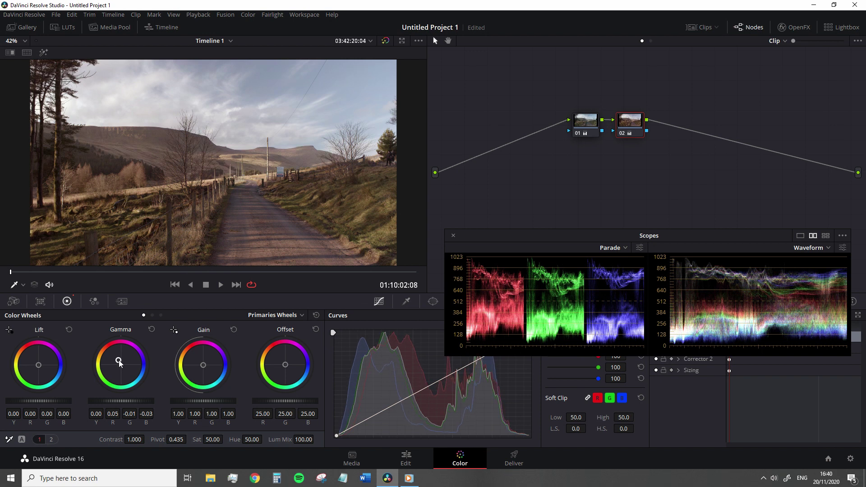
{"action": "left_click_drag", "start_coordinate": [110, 366], "coordinate": [107, 349]}
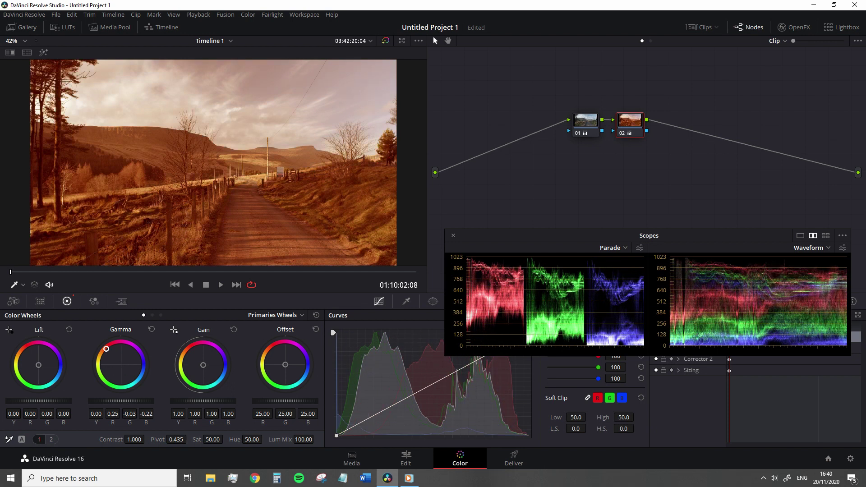
{"action": "key", "text": "ctrl+z"}
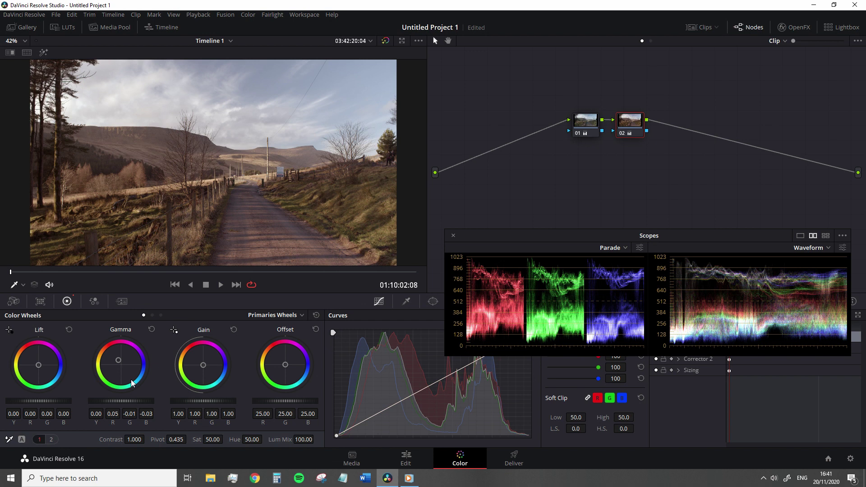
{"action": "scroll", "coordinate": [104, 410], "scroll_direction": "up", "scroll_amount": 1}
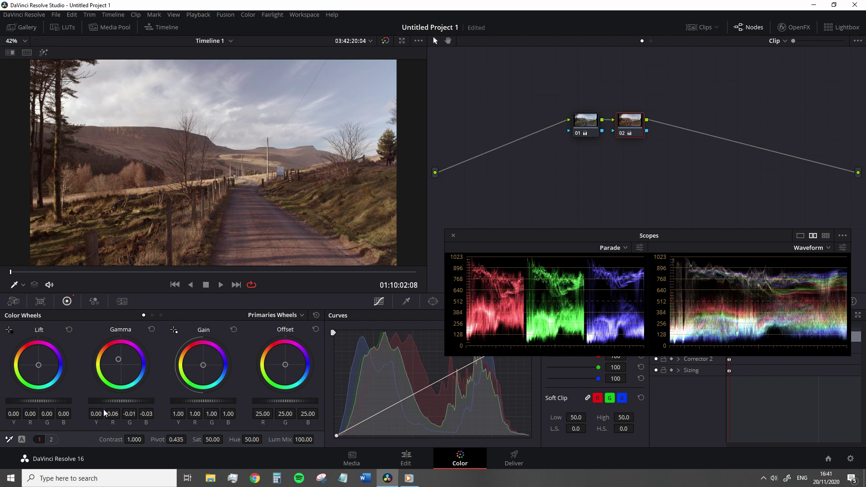
{"action": "left_click", "coordinate": [800, 235]}
Step: Close the floating scopes window and show RGB Parade in the docked scopes panel
{"action": "left_click_drag", "start_coordinate": [765, 238], "coordinate": [747, 212]}
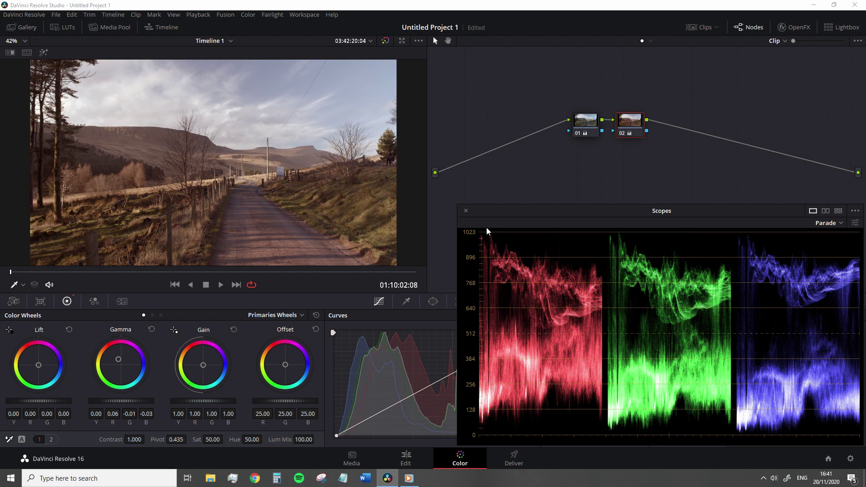
{"action": "left_click", "coordinate": [466, 212]}
{"action": "left_click", "coordinate": [826, 302]}
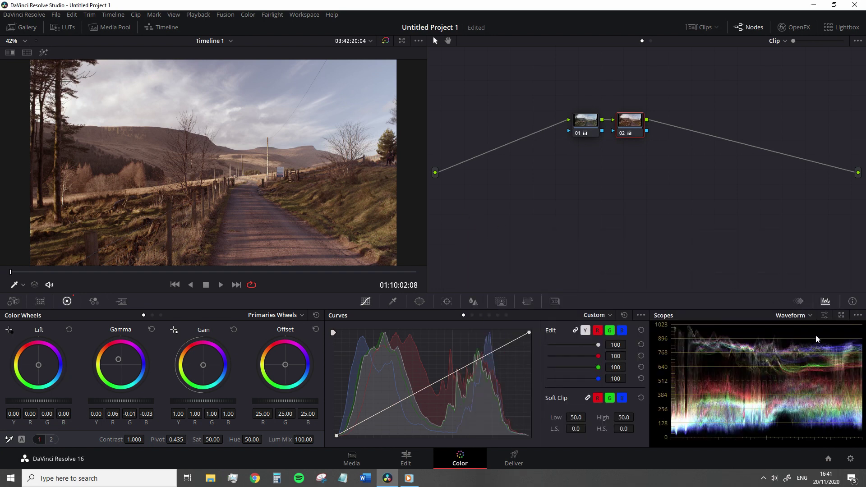
{"action": "left_click", "coordinate": [810, 316]}
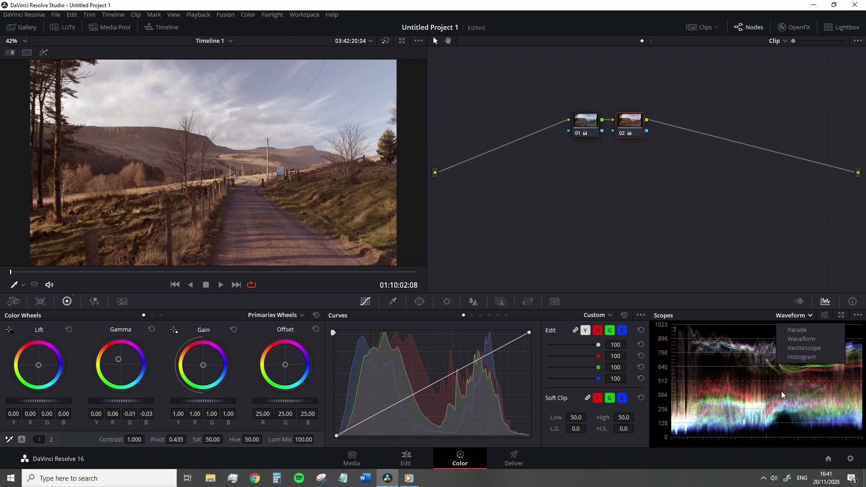
{"action": "left_click", "coordinate": [808, 315]}
{"action": "left_click", "coordinate": [798, 331]}
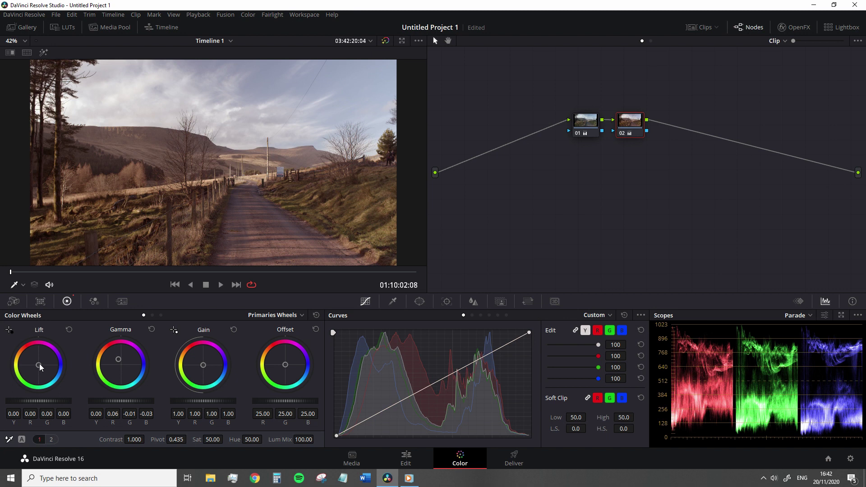
Step: Tint node 02's shadows blue (Lift B 0.02), warm Gamma R to 0.08, Gain blue 1.02
{"action": "left_click_drag", "start_coordinate": [40, 364], "coordinate": [39, 366]}
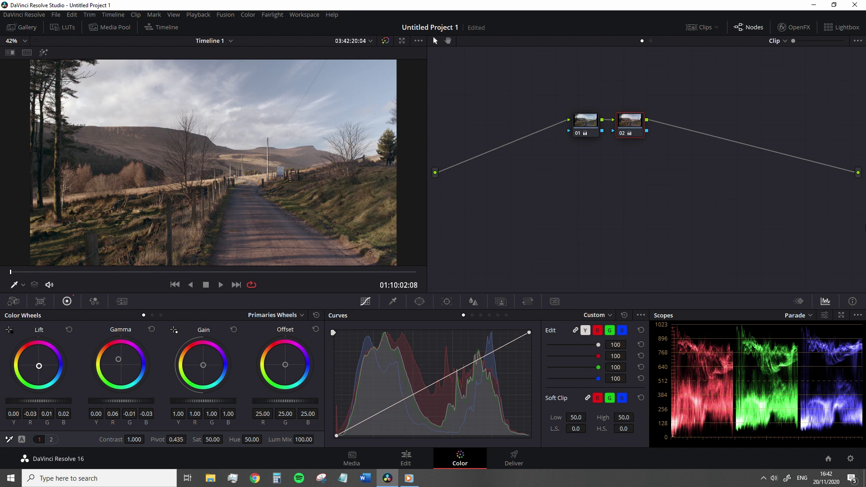
{"action": "left_click", "coordinate": [739, 248]}
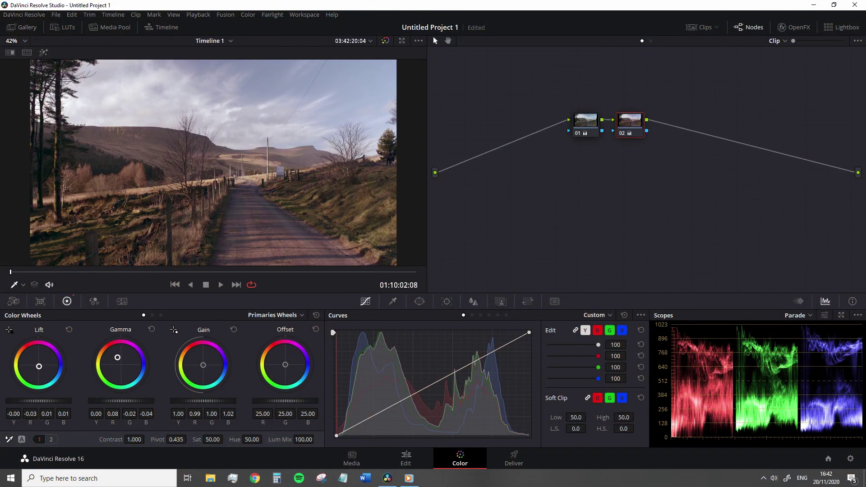
{"action": "left_click_drag", "start_coordinate": [39, 366], "coordinate": [61, 376]}
Step: Add serial node 03, bypass to compare, review node 02, then try Offset shifts on node 03
{"action": "key", "text": "alt+s"}
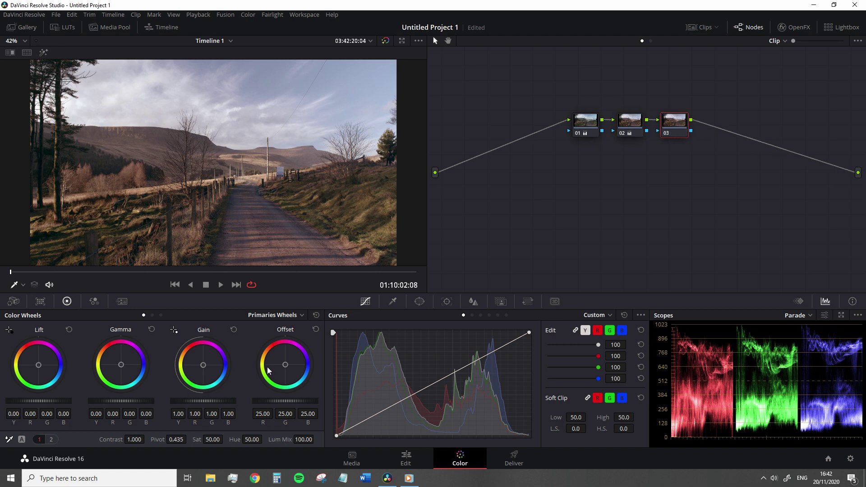
{"action": "left_click", "coordinate": [386, 41]}
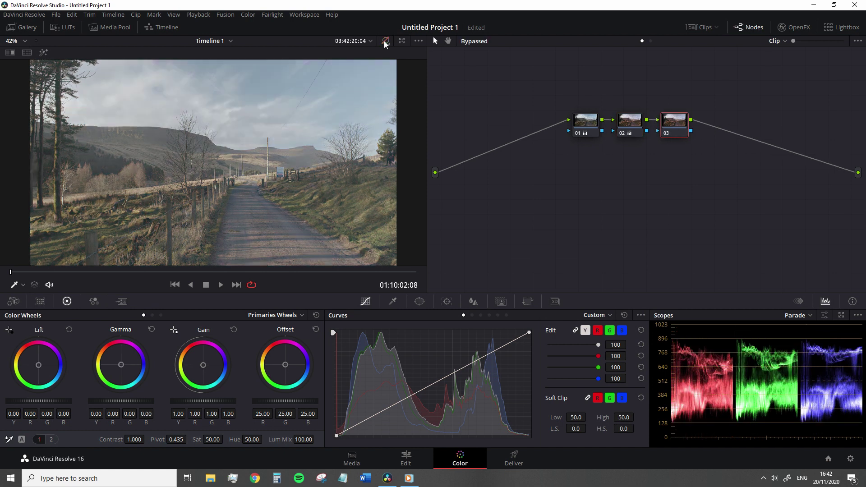
{"action": "left_click", "coordinate": [386, 41]}
{"action": "left_click", "coordinate": [637, 121]}
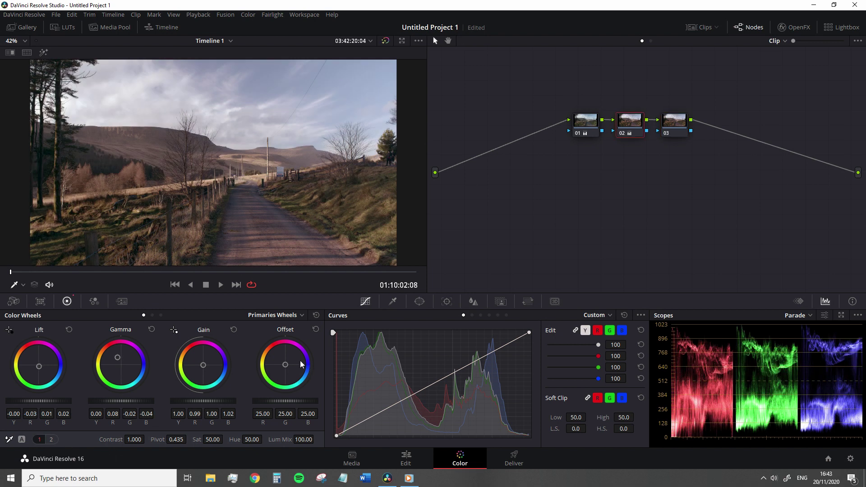
{"action": "key", "text": "shift+apostrophe"}
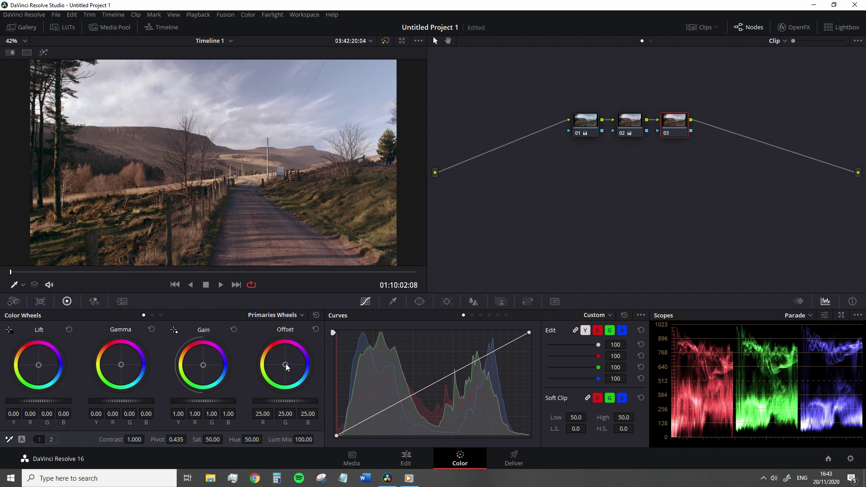
{"action": "mouse_move", "coordinate": [286, 365]}
{"action": "left_mouse_down"}
{"action": "mouse_move", "coordinate": [292, 359]}
{"action": "mouse_move", "coordinate": [278, 360]}
{"action": "mouse_move", "coordinate": [273, 376]}
{"action": "mouse_move", "coordinate": [296, 369]}
{"action": "mouse_move", "coordinate": [292, 359]}
{"action": "mouse_move", "coordinate": [285, 365]}
{"action": "left_mouse_up"}
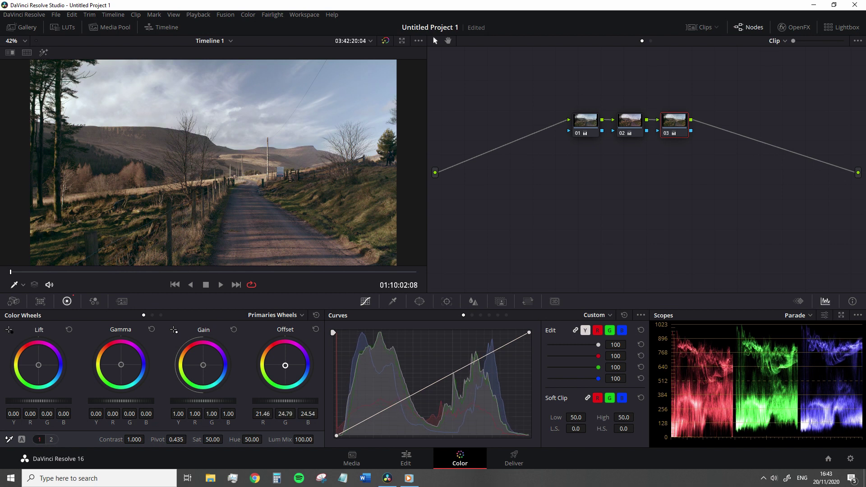
{"action": "left_click", "coordinate": [316, 329]}
{"action": "mouse_move", "coordinate": [294, 402]}
{"action": "left_mouse_down"}
{"action": "mouse_move", "coordinate": [257, 402]}
{"action": "mouse_move", "coordinate": [298, 402]}
{"action": "left_mouse_up"}
{"action": "left_click", "coordinate": [317, 329]}
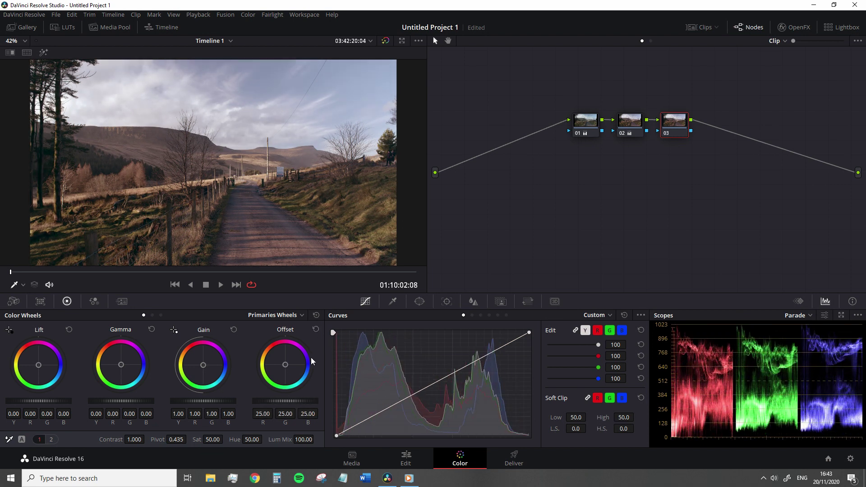